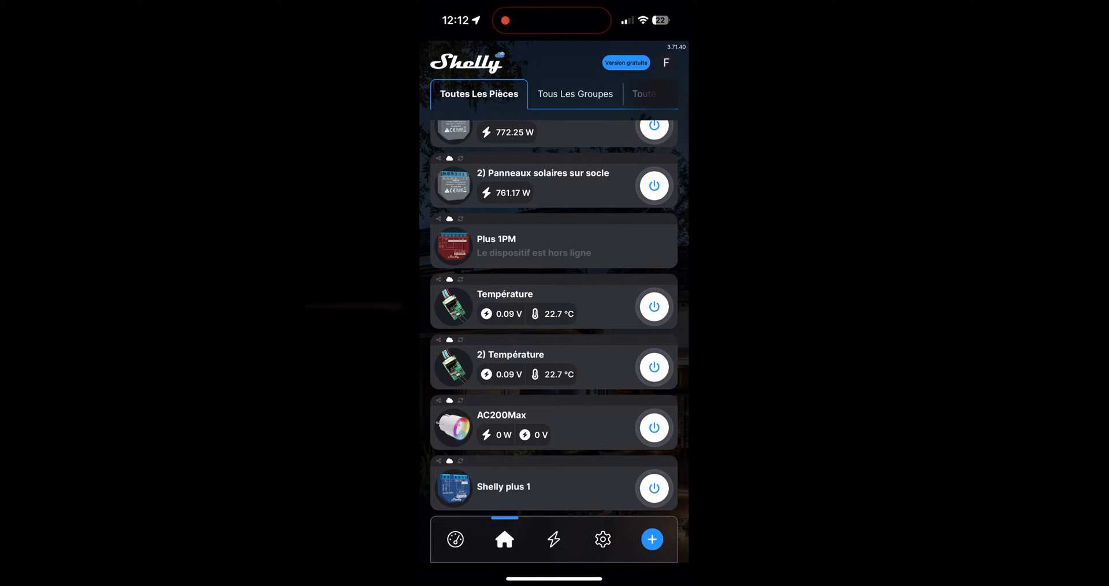
# - Open the settings of the first Température device and show its device information
pyautogui.click(505, 302)
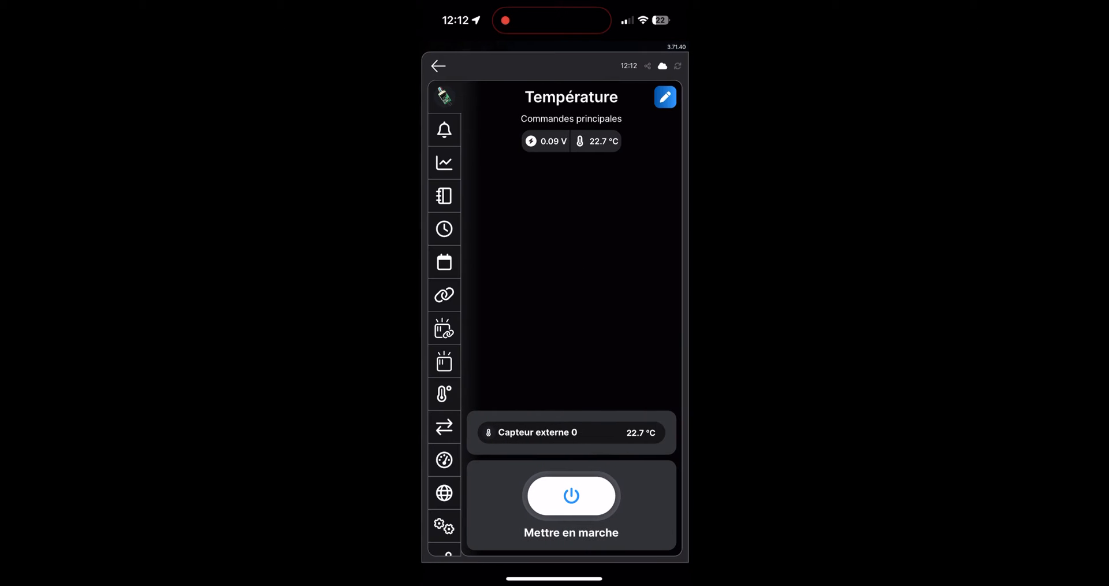
pyautogui.click(439, 66)
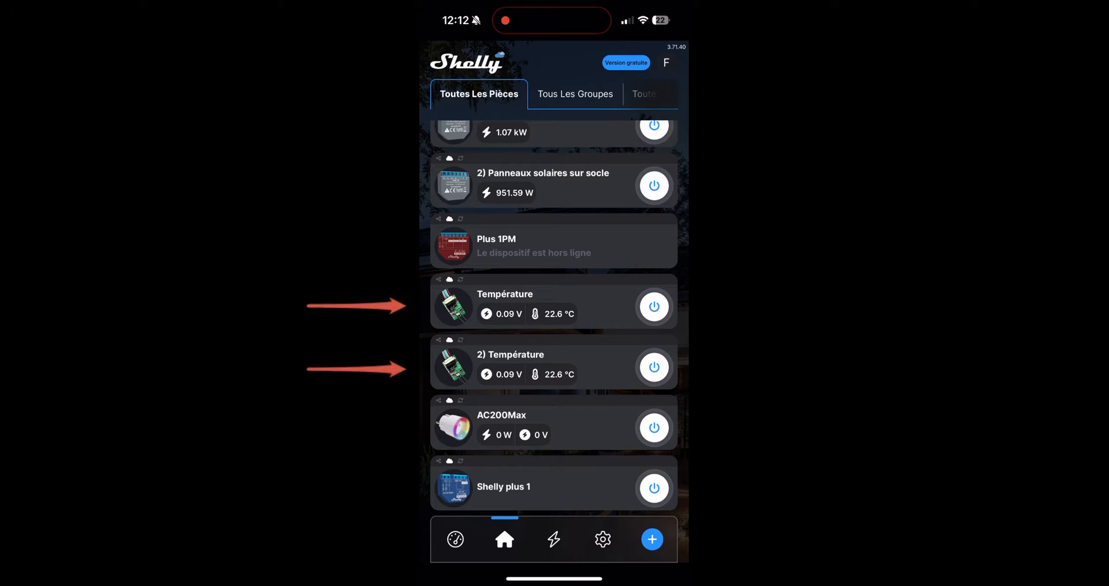
pyautogui.click(506, 301)
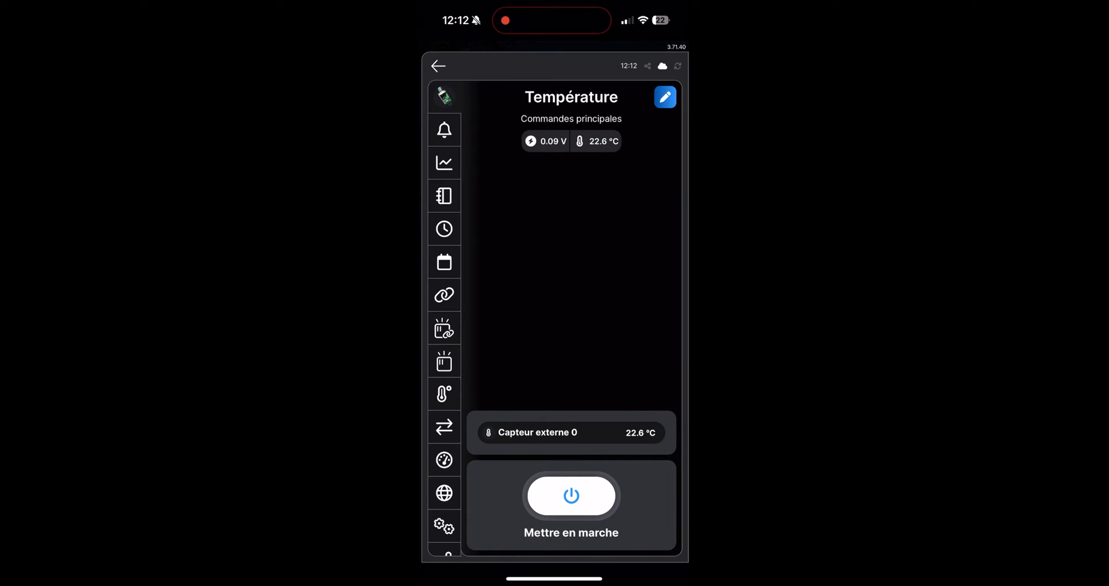
pyautogui.scroll(-3, 444, 317)
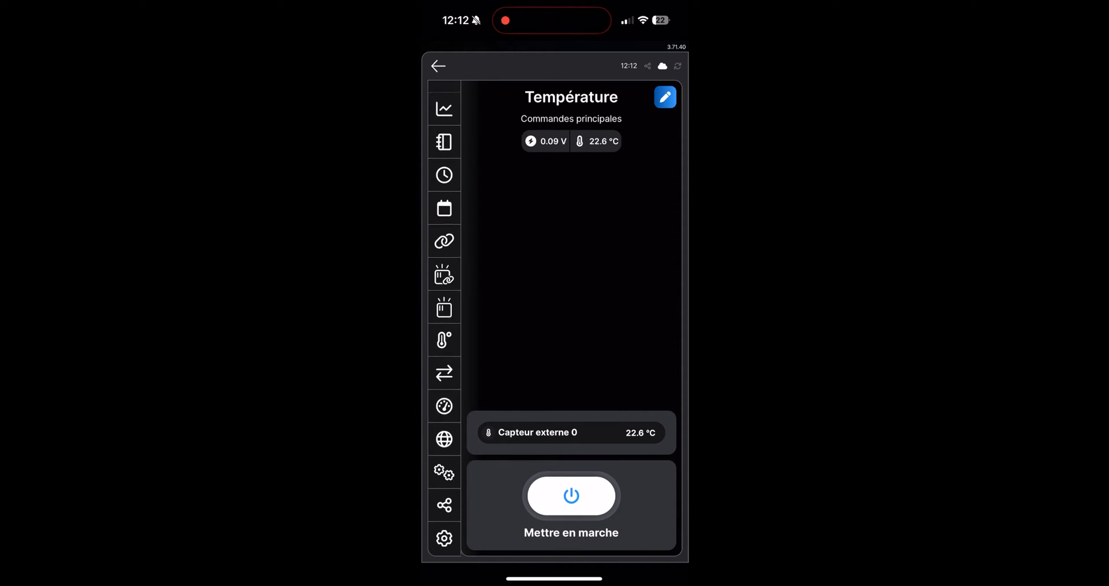
pyautogui.click(444, 539)
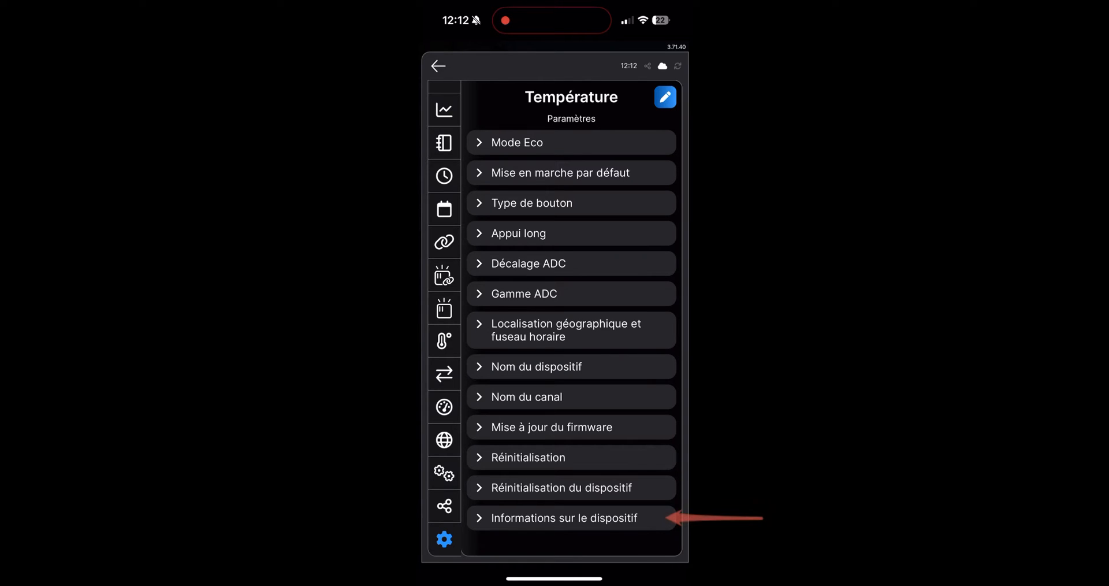
pyautogui.click(563, 518)
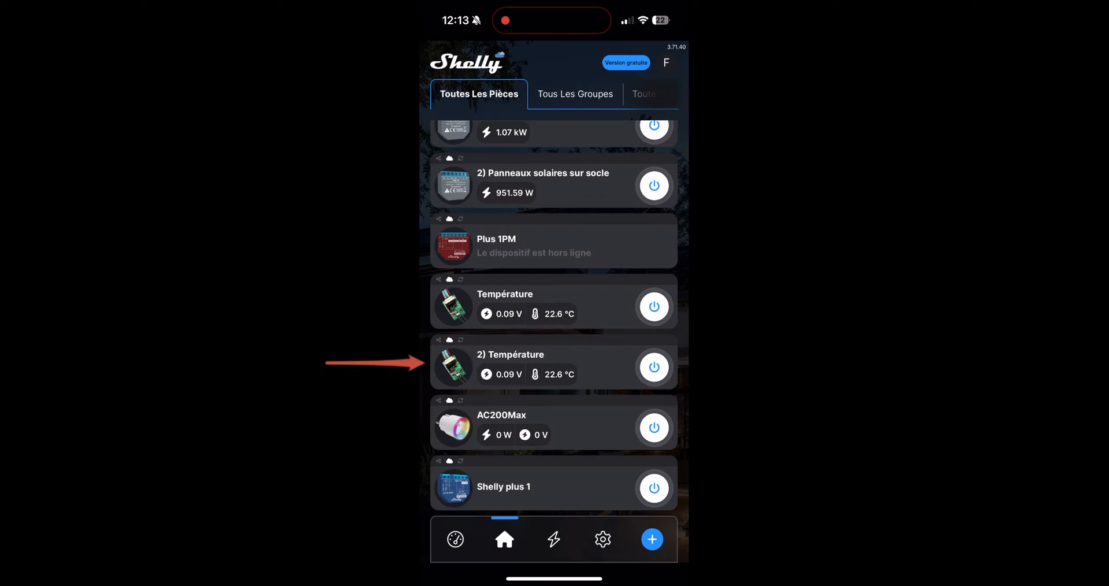
# - Show the device information in the settings of the 2) Température device and read through its details
pyautogui.scroll(-1, 444, 318)
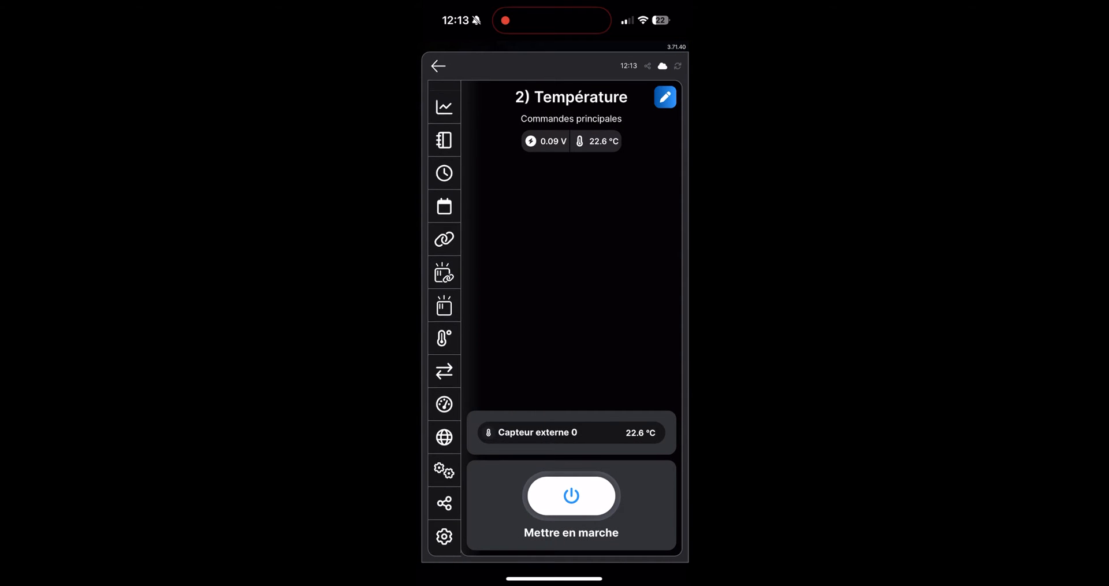
pyautogui.click(444, 539)
pyautogui.click(564, 517)
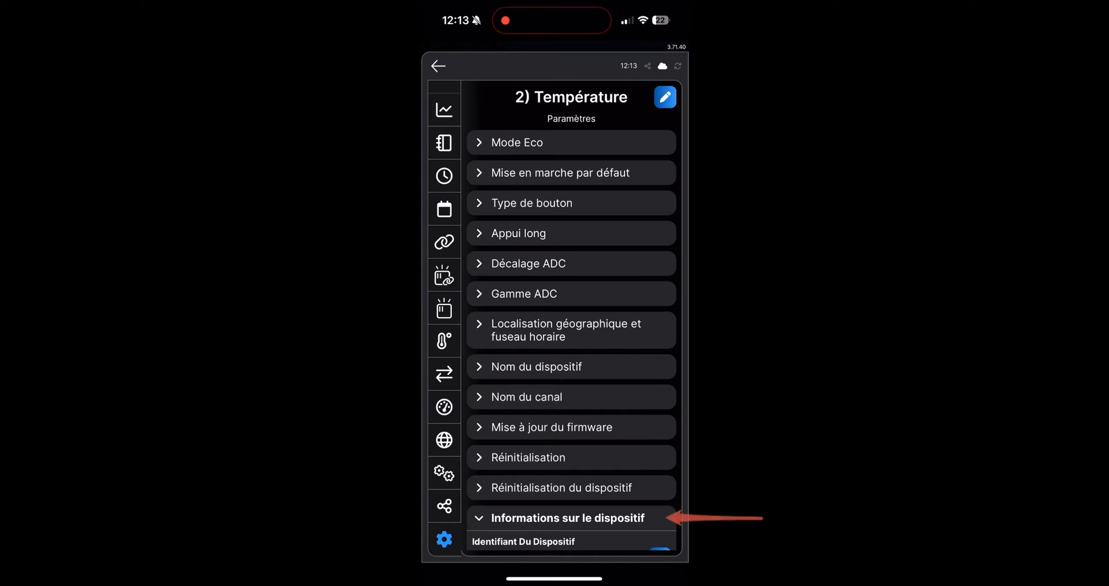
pyautogui.scroll(-3, 571, 317)
pyautogui.scroll(-2, 571, 318)
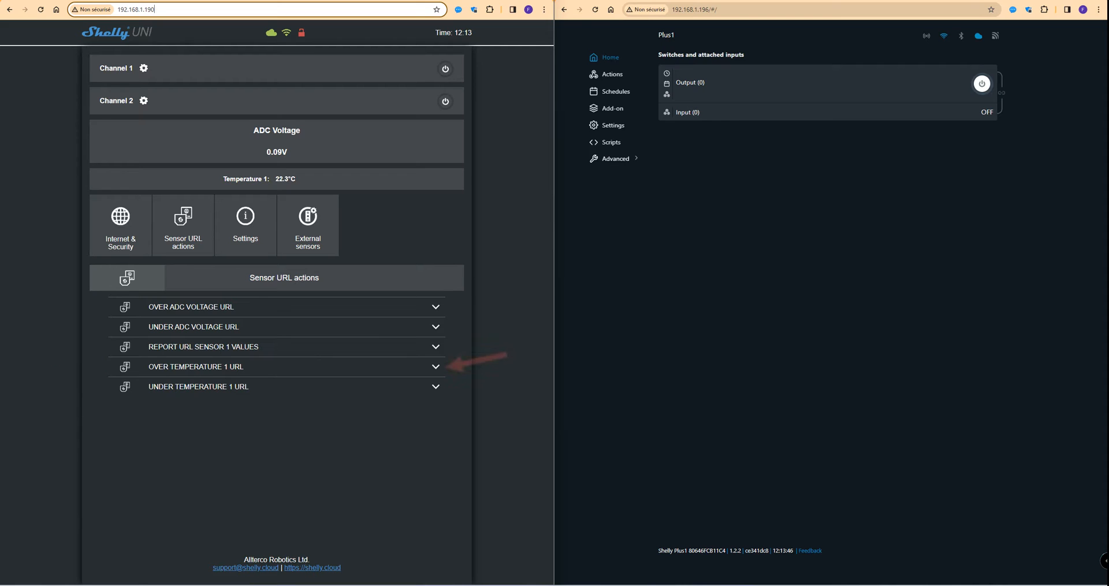
# - On the Shelly UNI page, expand the OVER TEMPERATURE 1 URL action and examine its target URL and the device's two channels
pyautogui.click(435, 367)
pyautogui.scroll(-1, 435, 367)
pyautogui.scroll(-2, 273, 289)
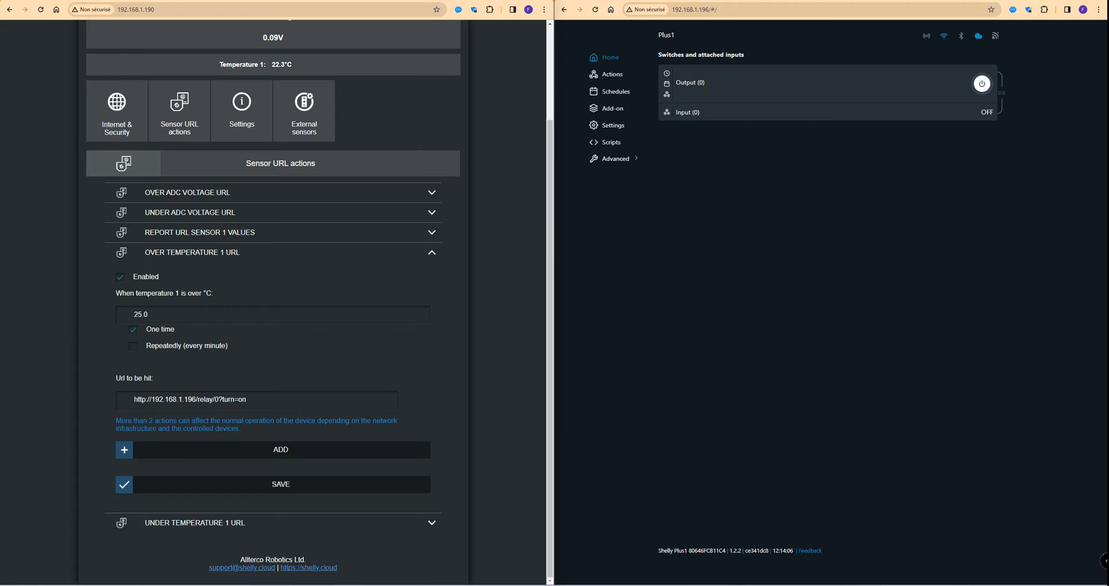
pyautogui.moveTo(155, 399); pyautogui.dragTo(248, 399)
pyautogui.scroll(2, 273, 300)
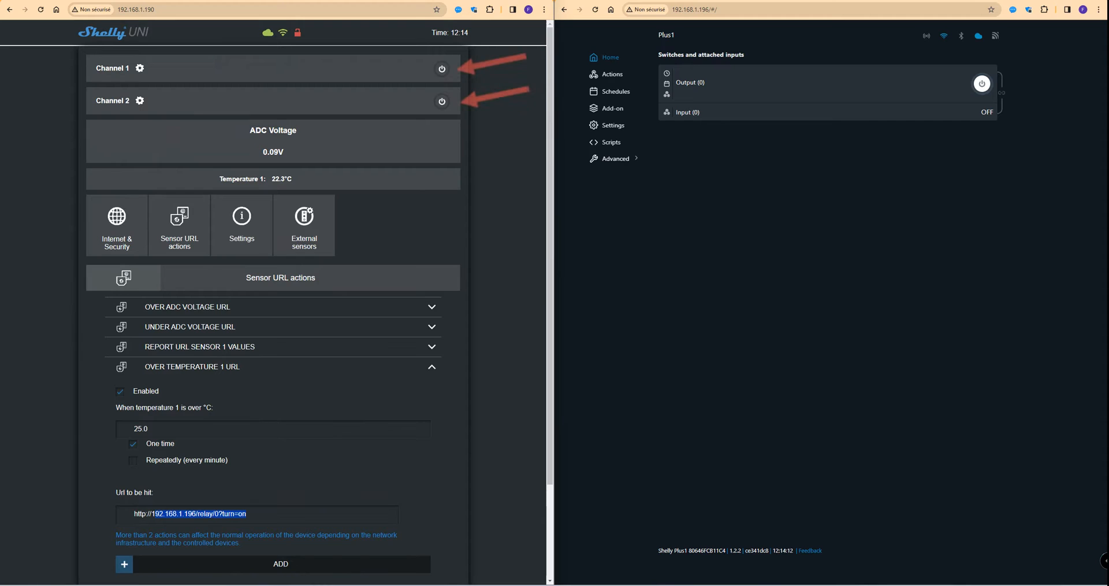
pyautogui.scroll(-2, 274, 301)
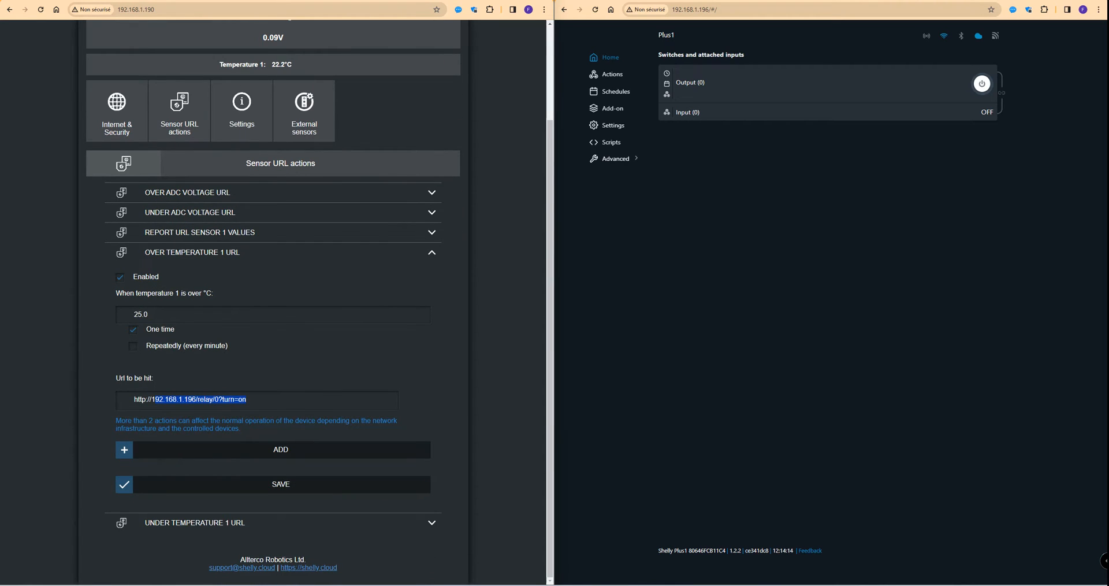
pyautogui.click(247, 399)
# - Bring up the browser window with 192.168.1.190/relay/0?turn=on and place it beside the Shelly UNI page so both channel states are in view
pyautogui.moveTo(0, 152); pyautogui.dragTo(422, 223)
pyautogui.click(378, 238)
pyautogui.hotkey('ctrl', 'a')
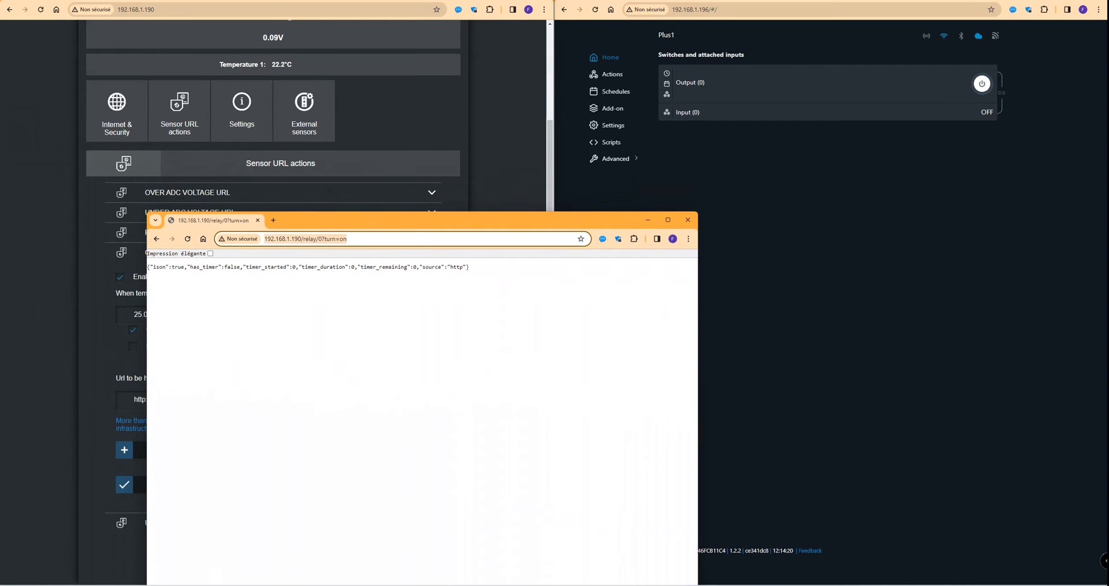
pyautogui.moveTo(453, 221); pyautogui.dragTo(846, 189)
pyautogui.click(501, 287)
pyautogui.scroll(1, 502, 288)
pyautogui.scroll(1, 502, 287)
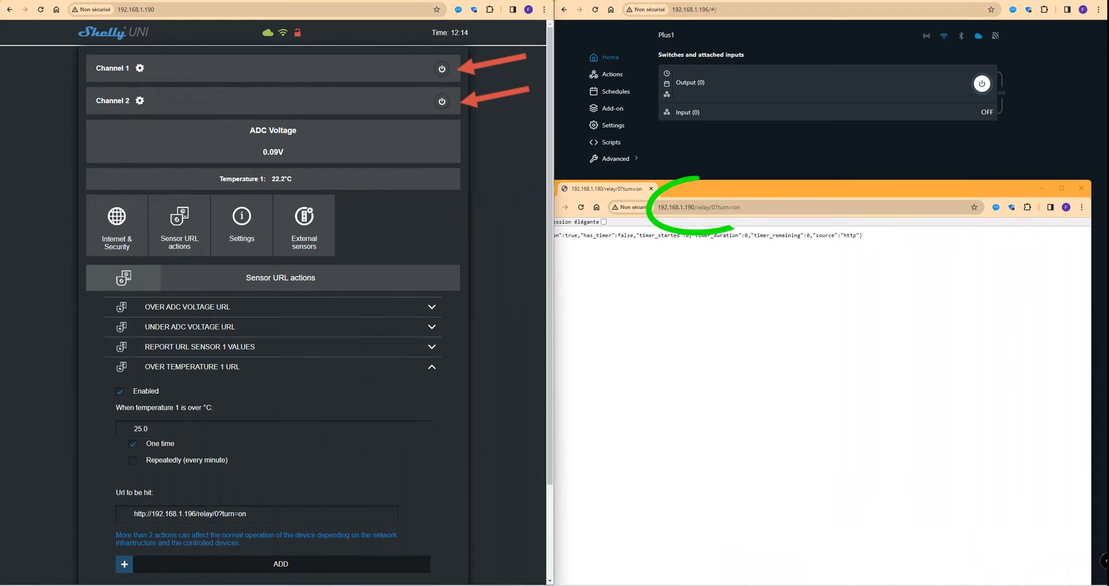
# - Turn on channel 2 of the Shelly UNI by sending the request 192.168.1.190/relay/1?turn=on
pyautogui.click(743, 207)
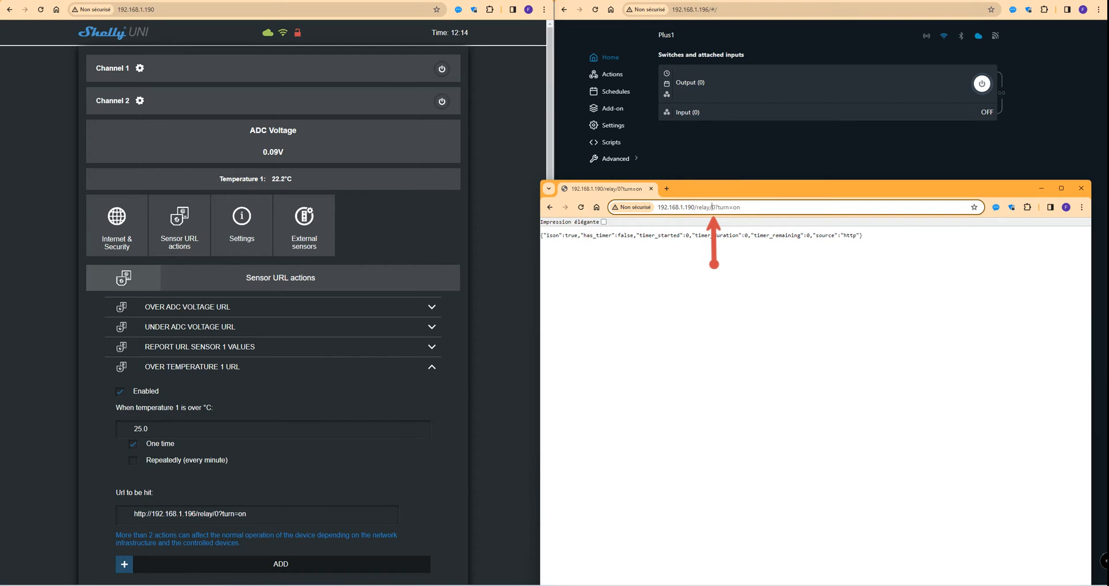
pyautogui.press('Delete')
pyautogui.write('1')
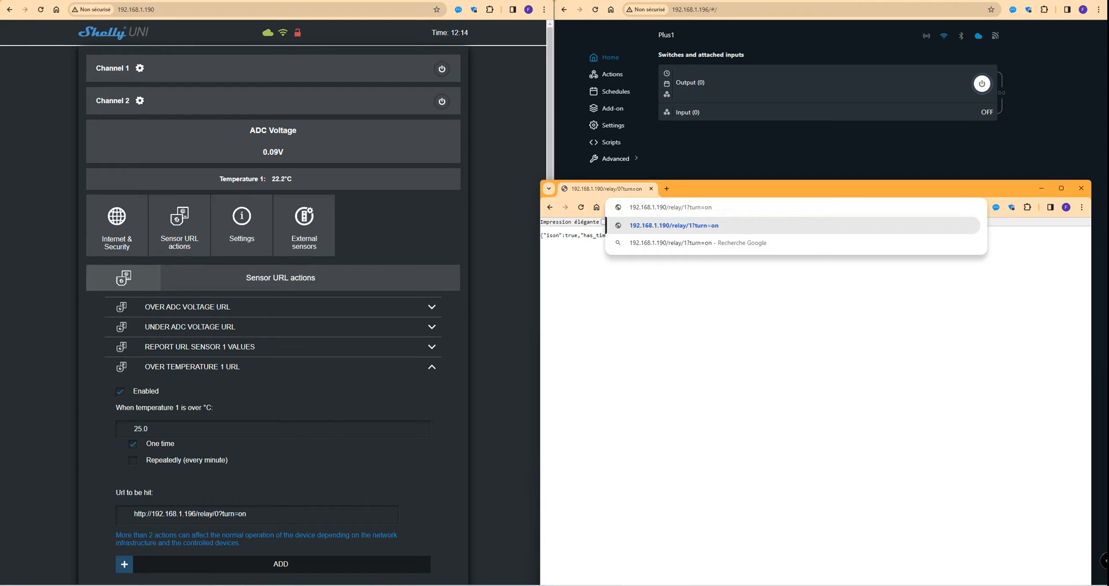
pyautogui.press('Return')
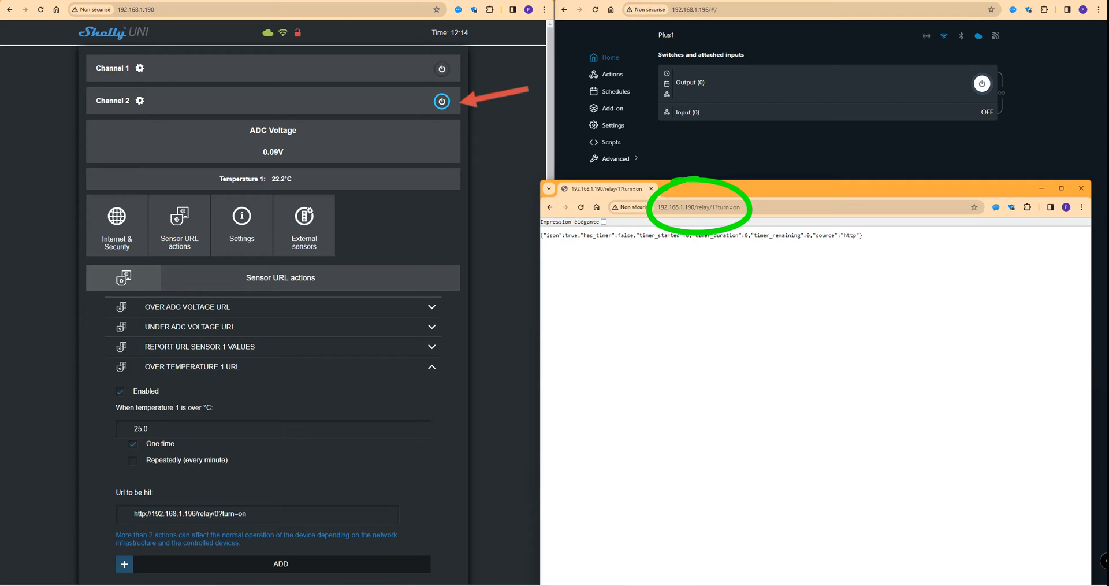
# - Turn channel 2 off with the request 192.168.1.190/relay/1?turn=off and minimize the request window
pyautogui.click(746, 207)
pyautogui.click(746, 208)
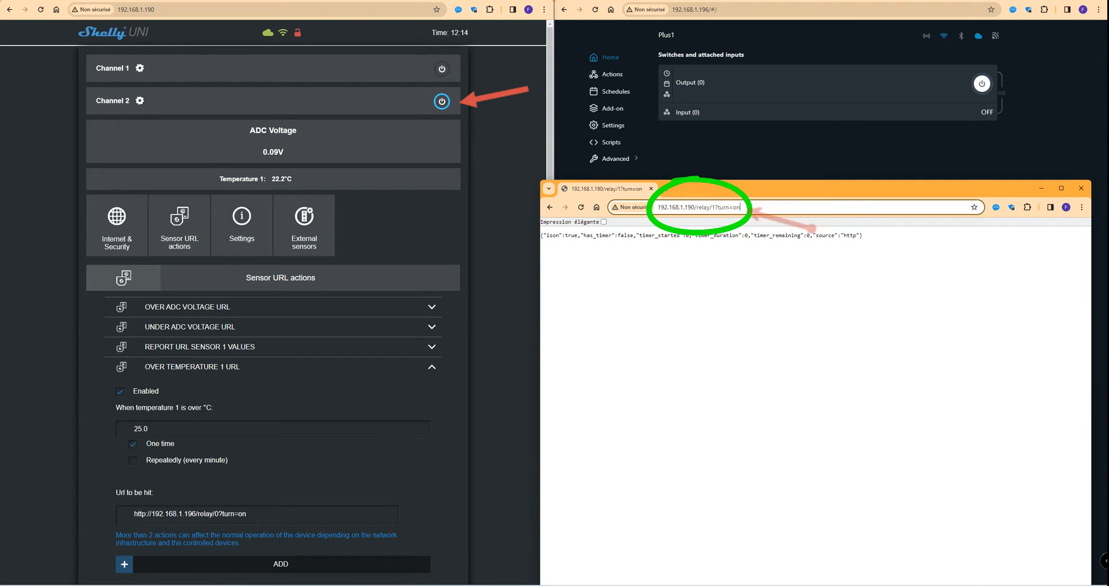
pyautogui.press('BackSpace')
pyautogui.write('ff')
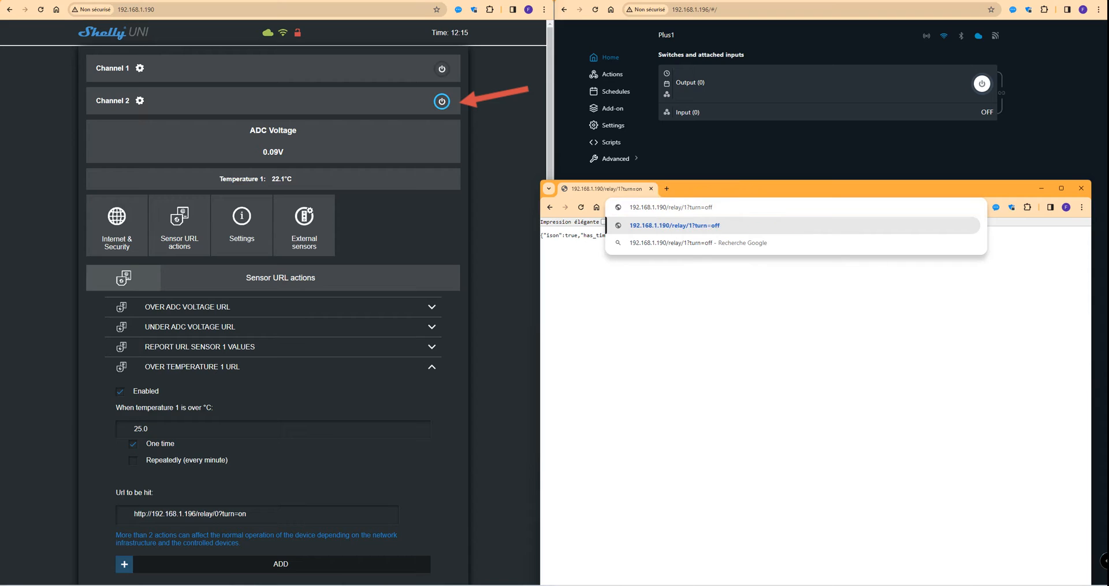
pyautogui.press('Return')
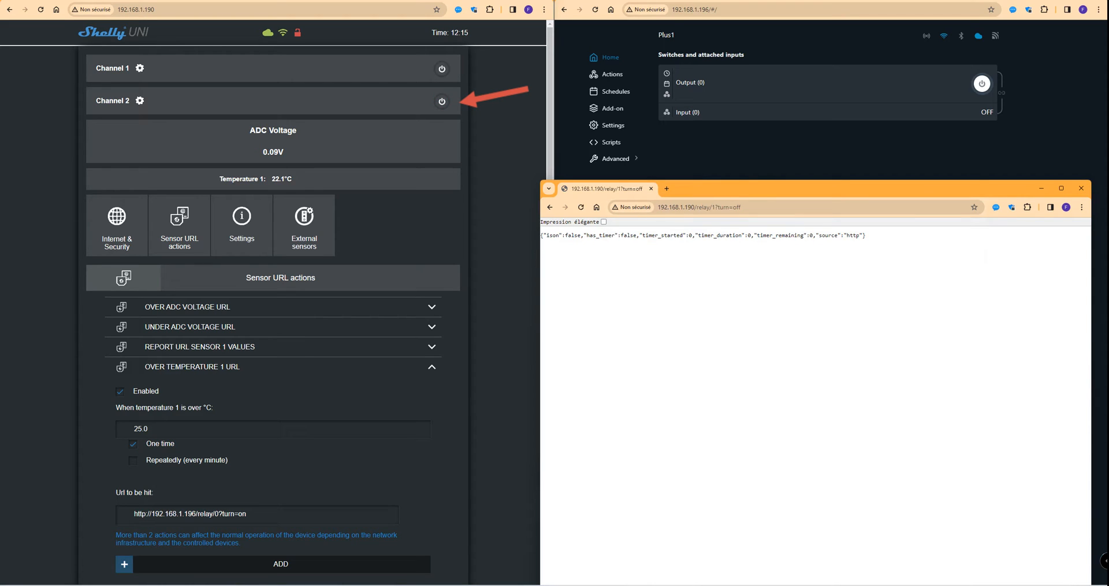
pyautogui.click(1041, 188)
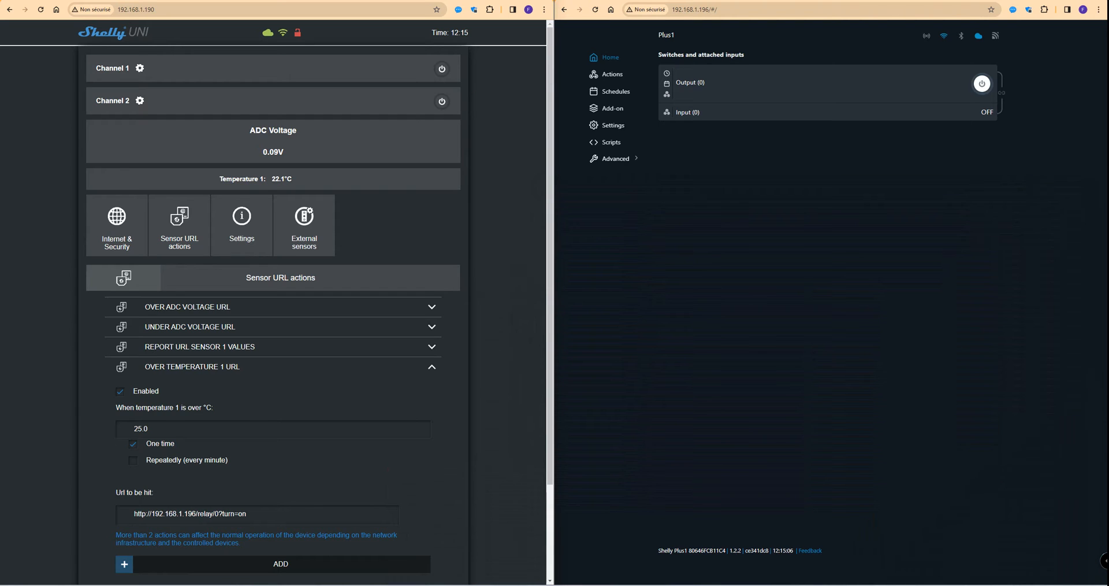
# - Compare the IP address in the over-temperature action's target URL with the address of the Plus1 device page
pyautogui.scroll(-2, 272, 300)
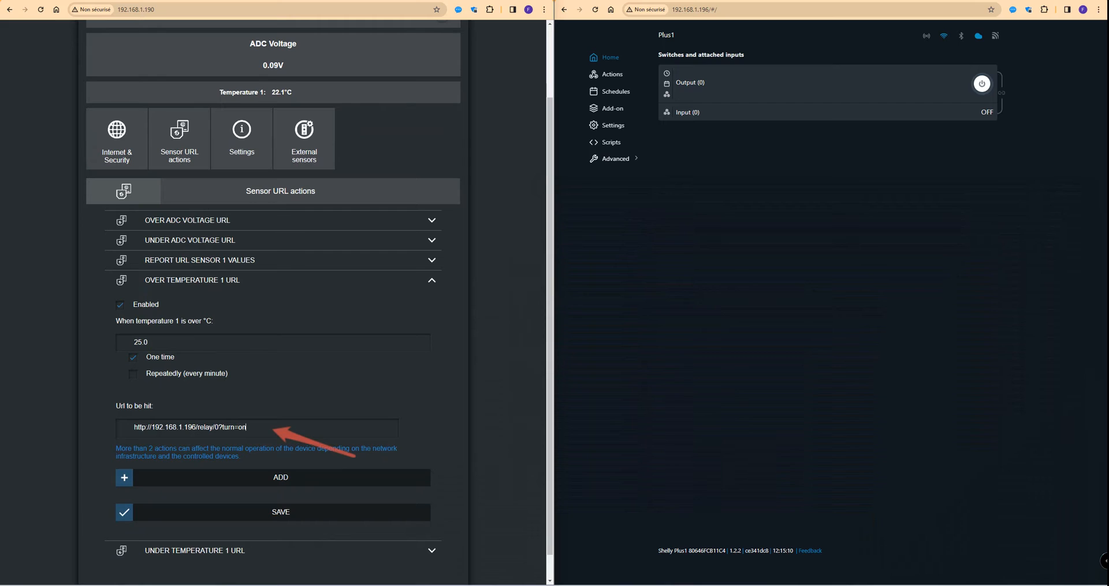
pyautogui.scroll(2, 273, 300)
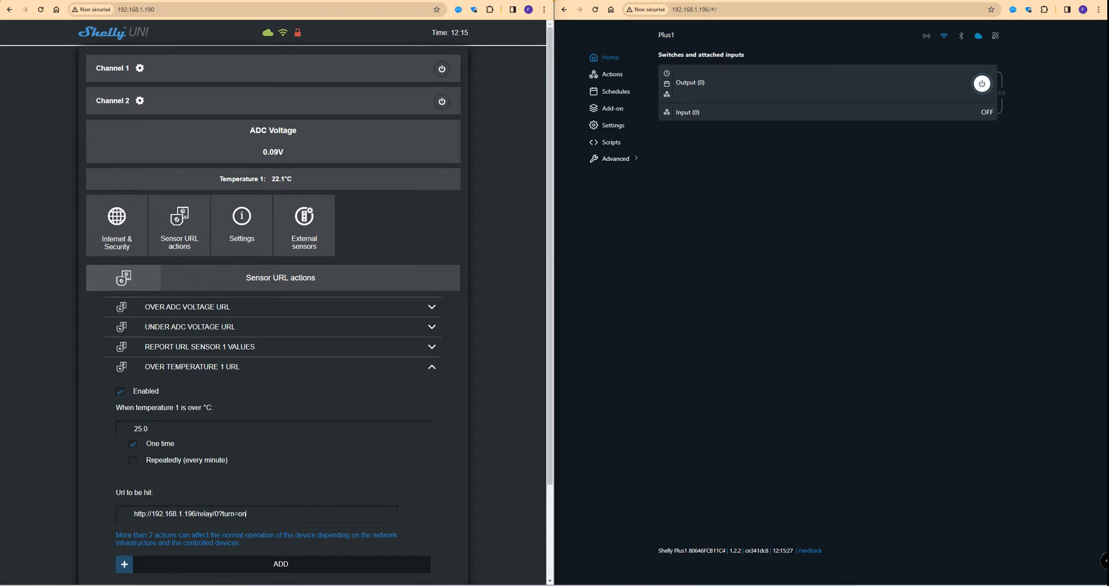
pyautogui.scroll(-1, 273, 300)
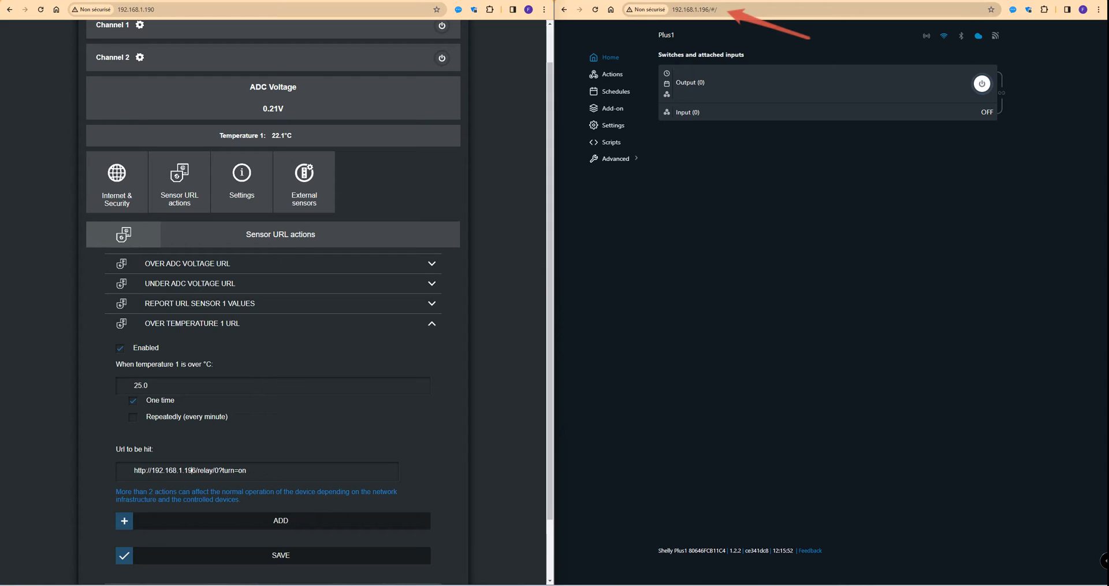
pyautogui.click(695, 9)
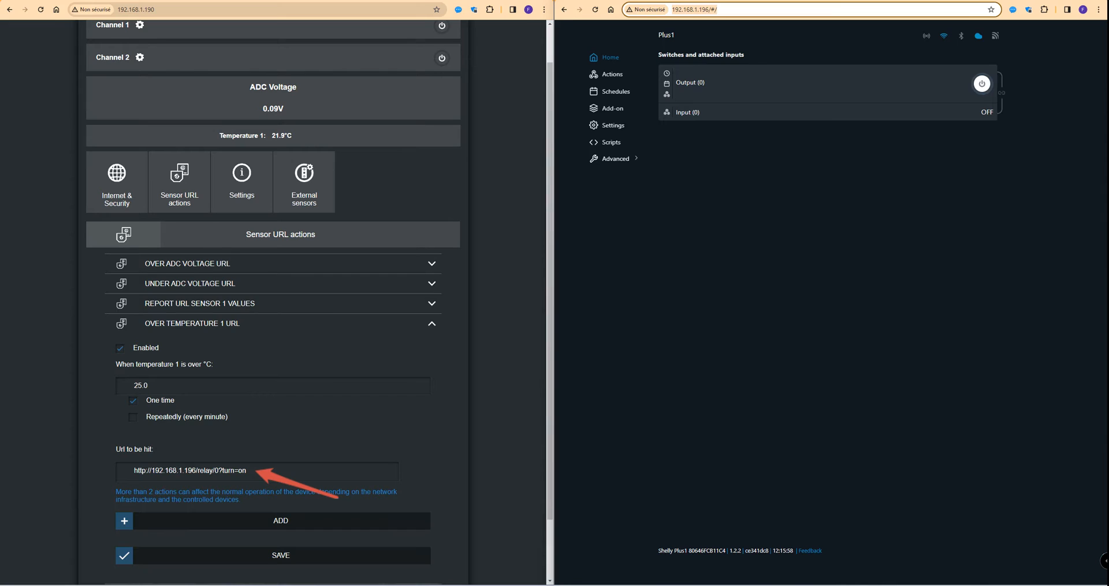
pyautogui.click(248, 470)
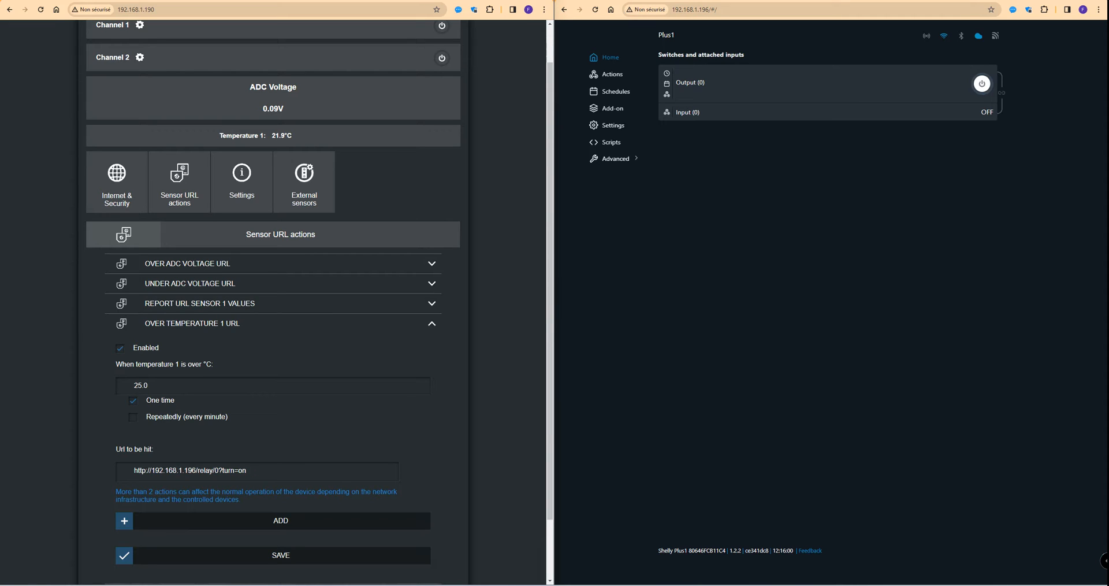
# - Switch the enabled over-temperature action to Repeatedly (every minute) and review its target URL and the note about multiple actions
pyautogui.click(120, 347)
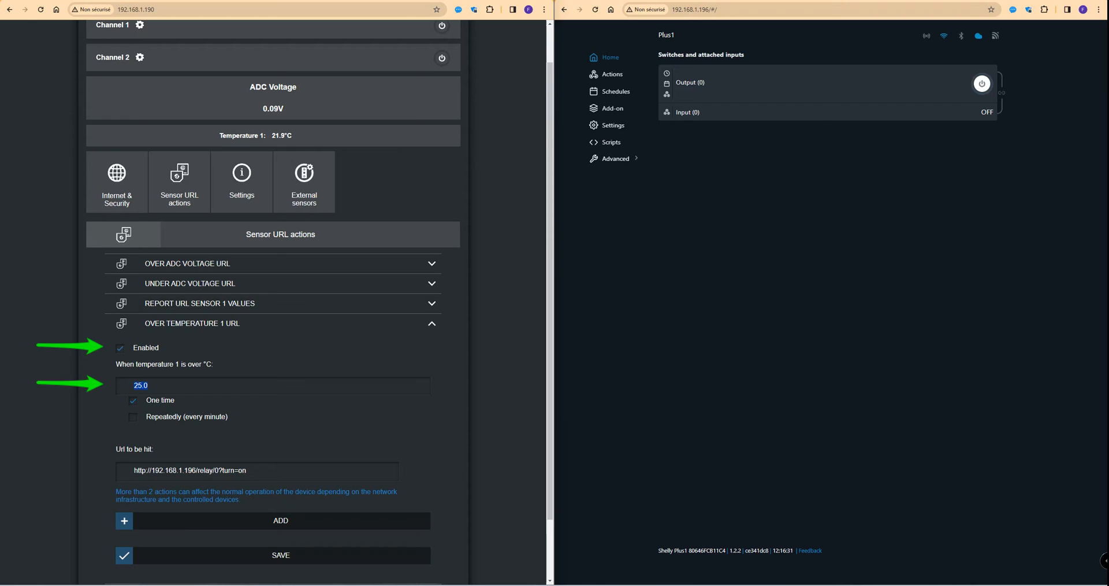
pyautogui.moveTo(248, 471); pyautogui.dragTo(133, 471)
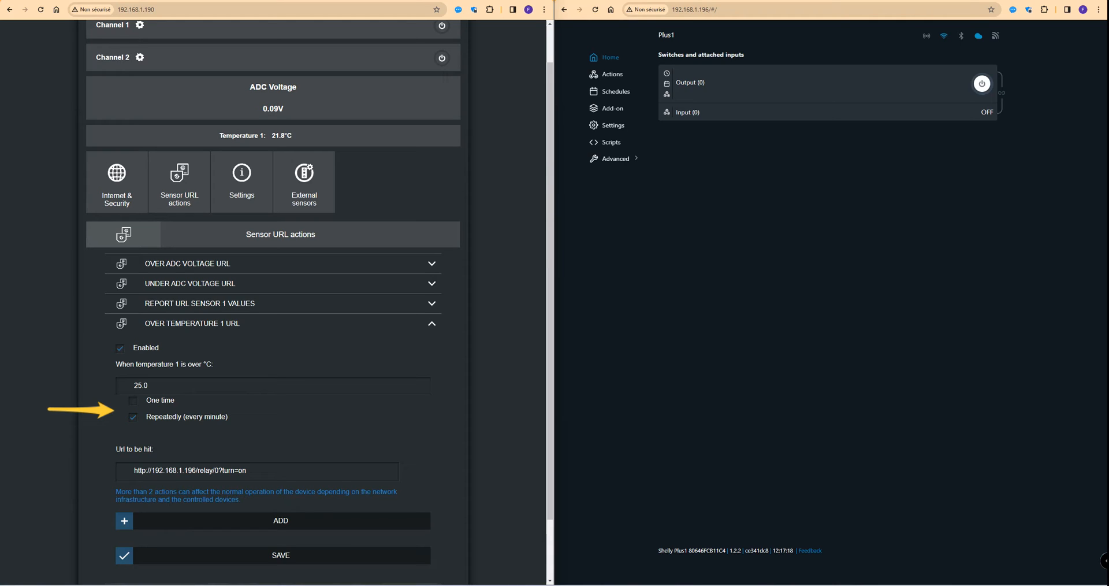
pyautogui.moveTo(247, 471); pyautogui.dragTo(173, 471)
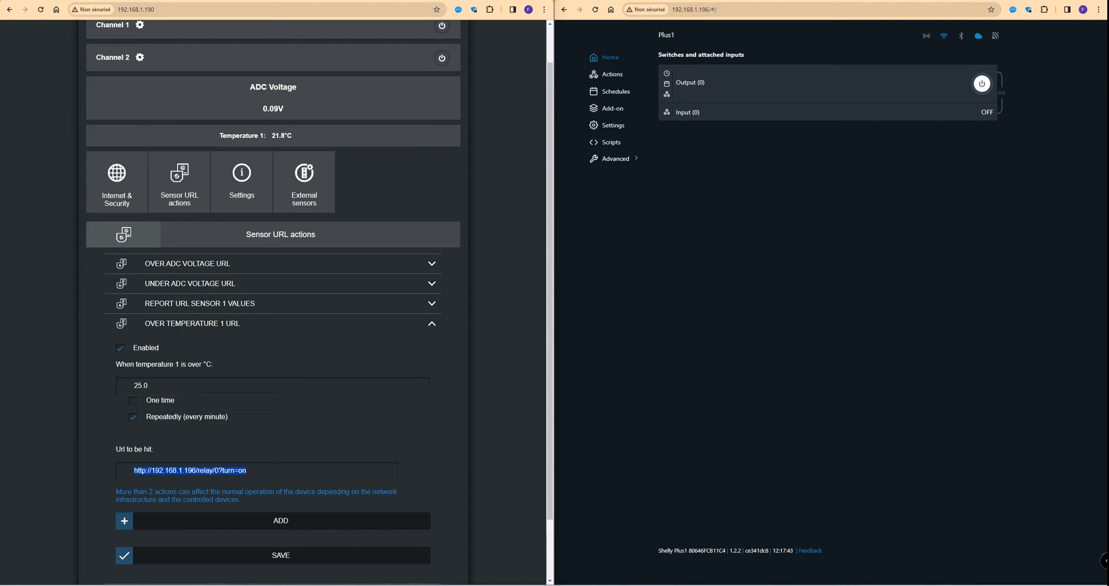
pyautogui.tripleClick(257, 492)
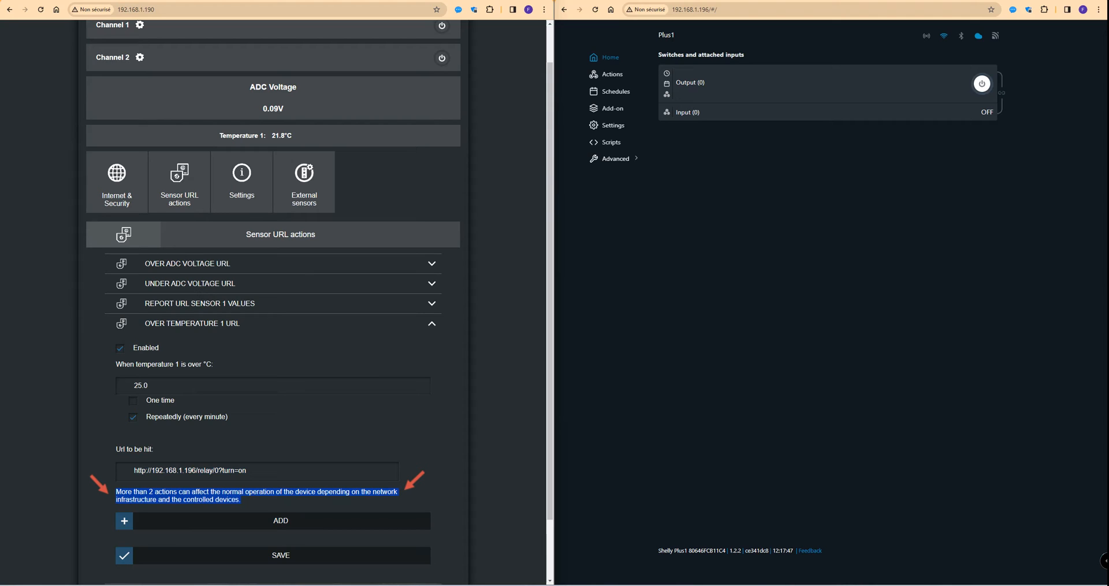
pyautogui.scroll(-1, 273, 300)
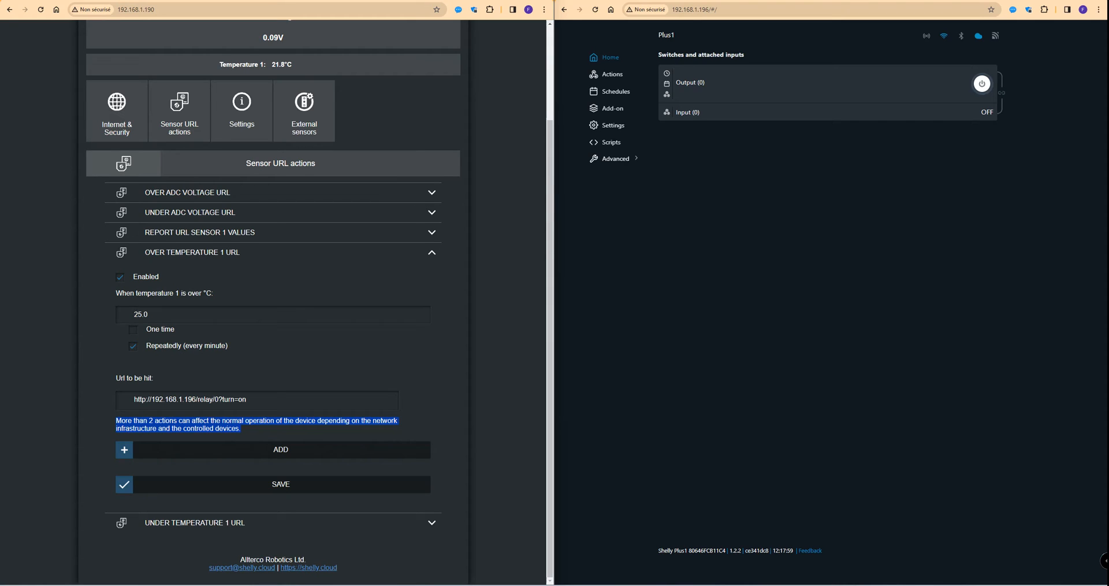
# - Set the over-temperature action to run One time and check its target URL
pyautogui.click(133, 329)
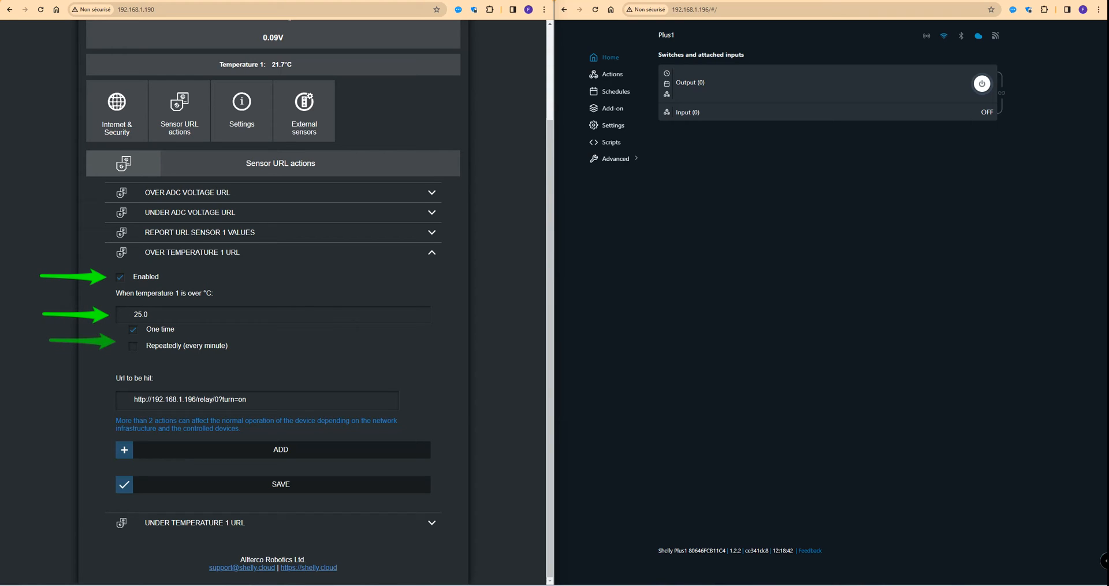
pyautogui.moveTo(247, 399); pyautogui.dragTo(133, 399)
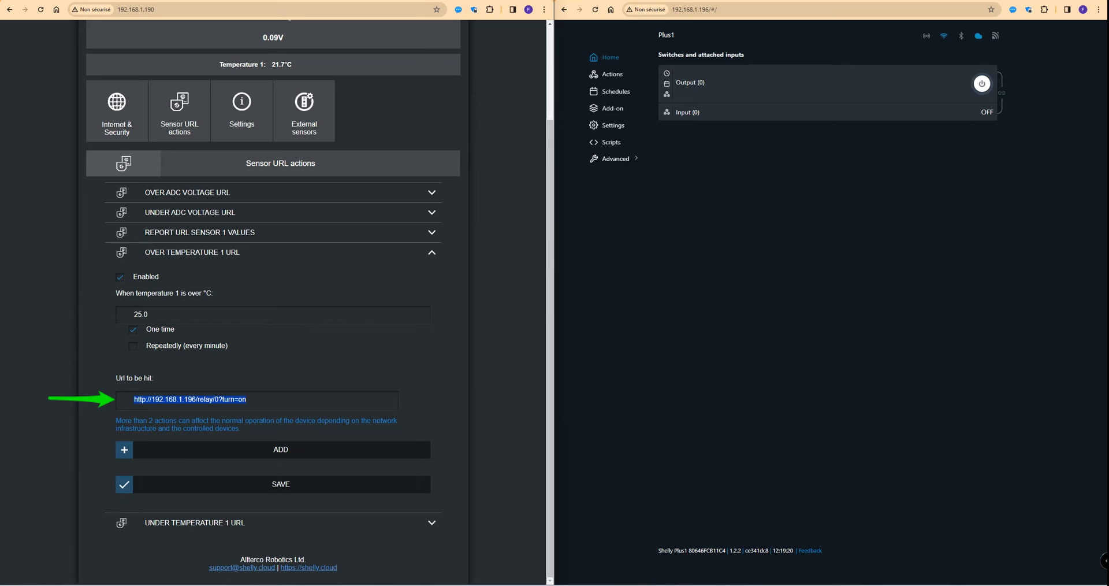
pyautogui.click(153, 399)
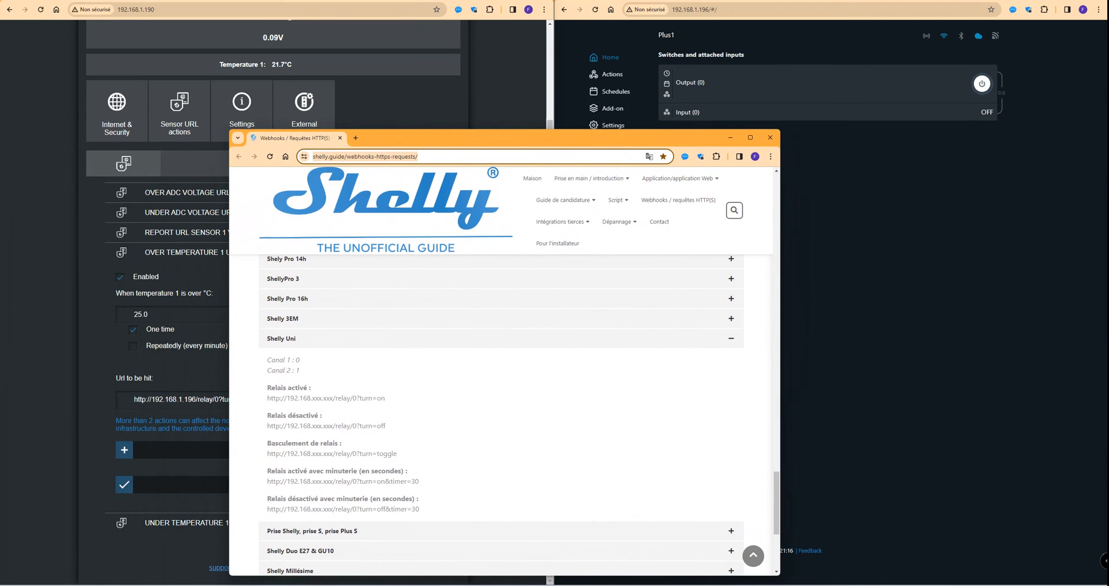
# - Browse the shelly.guide webhooks page for the Shelly Uni relay URLs and the explanation of URL actions
pyautogui.scroll(-2, 503, 404)
pyautogui.scroll(10, 502, 404)
pyautogui.scroll(10, 502, 405)
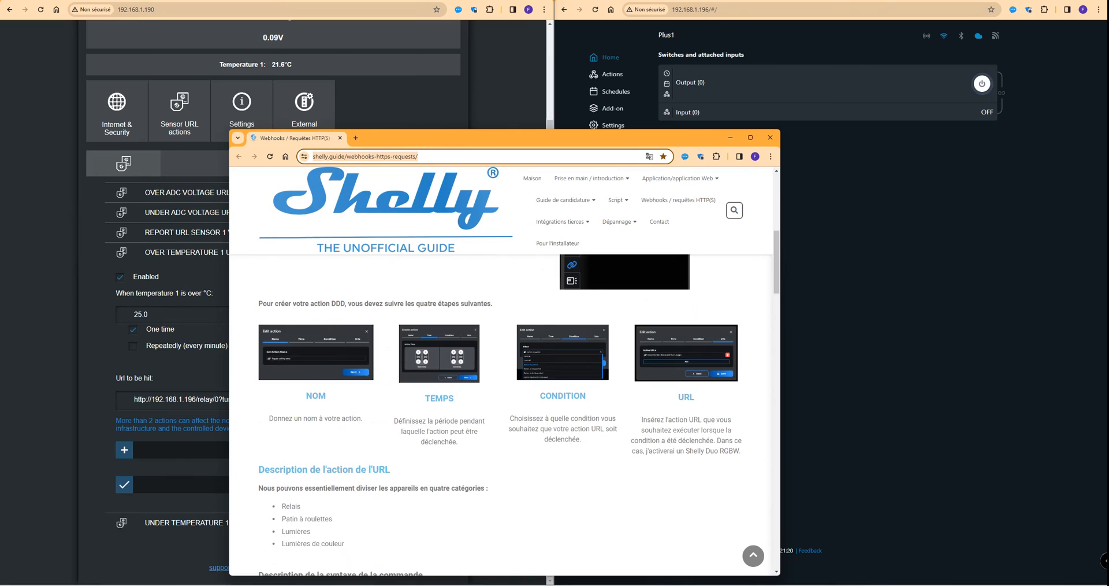
# - Study the HTTP command syntax and its user:pass authorization variant on the shelly.guide page, and compare it with the over-temperature action's target URL
pyautogui.scroll(-5, 289, 350)
pyautogui.moveTo(278, 351); pyautogui.dragTo(307, 351)
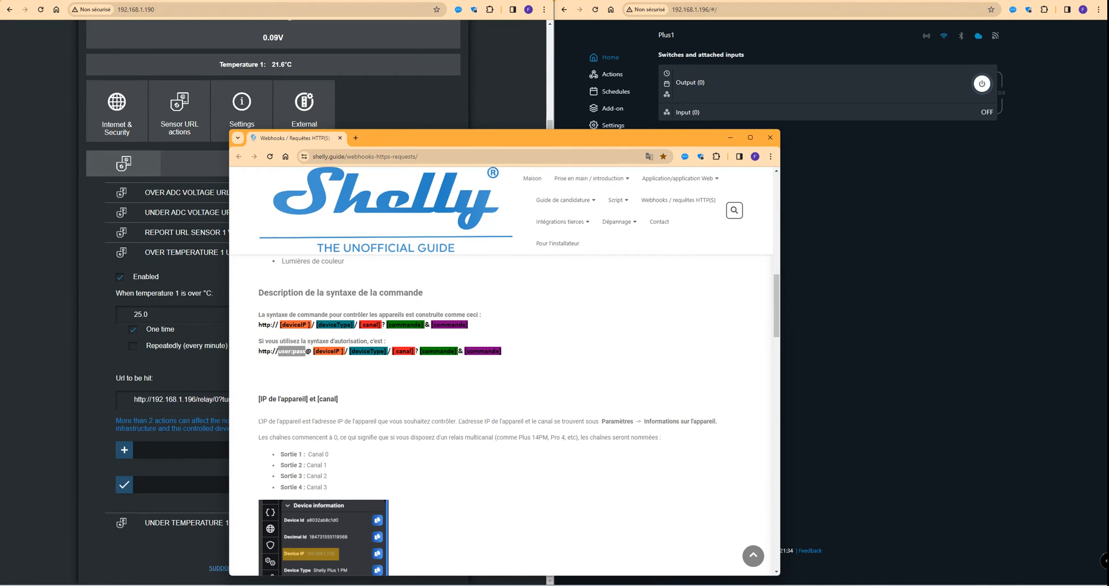
pyautogui.click(307, 352)
pyautogui.moveTo(491, 137); pyautogui.dragTo(0, 140)
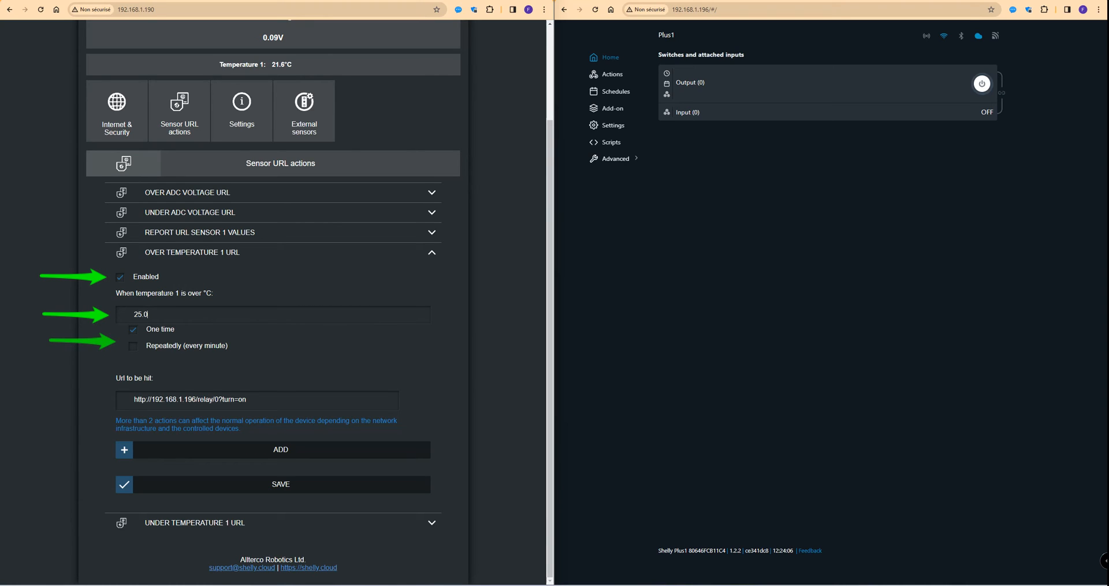
pyautogui.moveTo(248, 400); pyautogui.dragTo(133, 400)
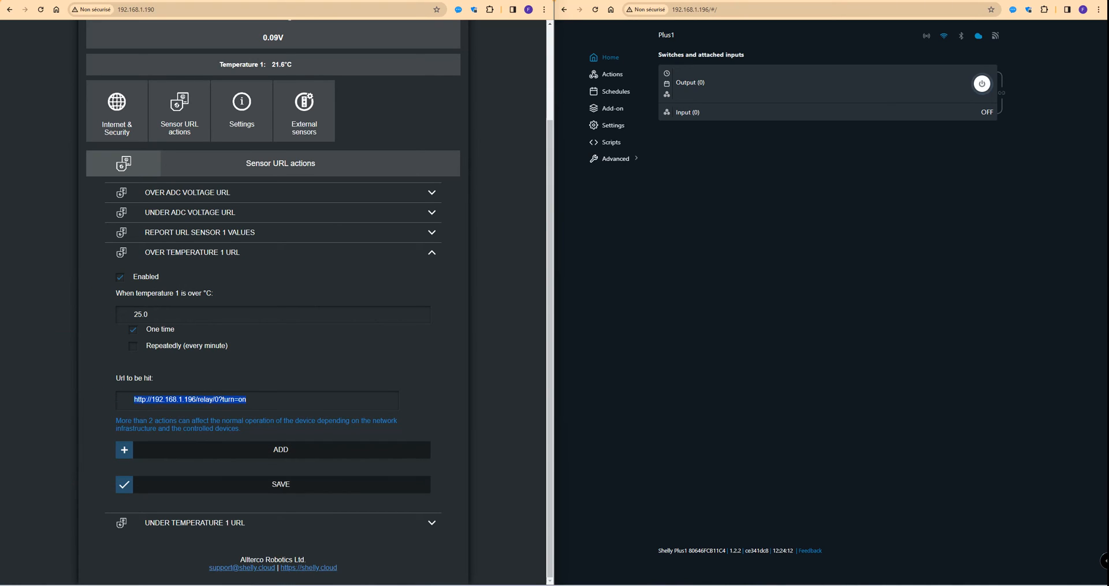
pyautogui.click(231, 522)
pyautogui.scroll(-4, 260, 462)
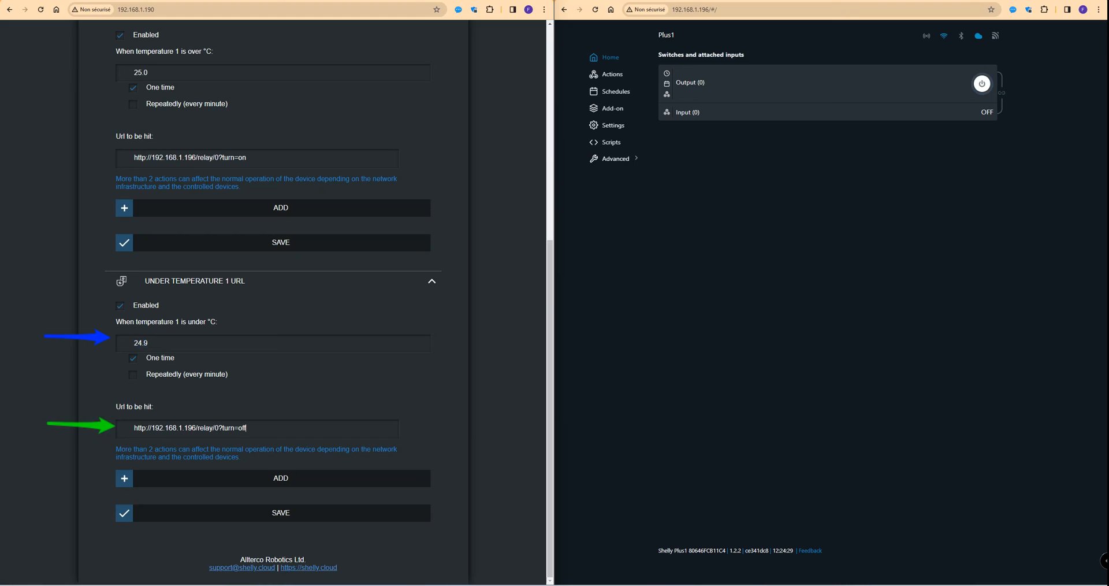
pyautogui.moveTo(247, 428); pyautogui.dragTo(141, 428)
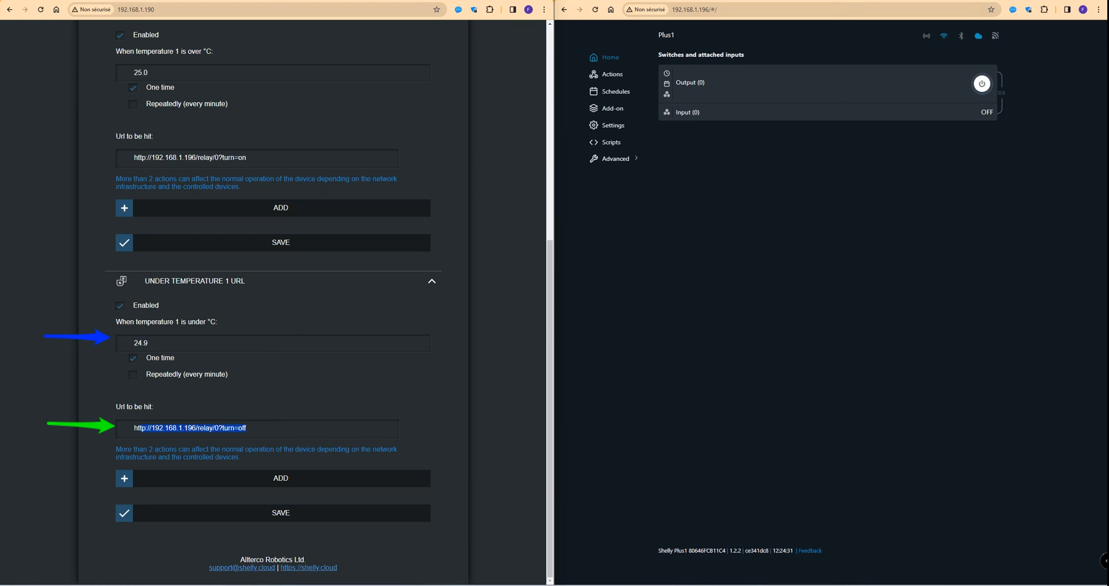
pyautogui.click(247, 428)
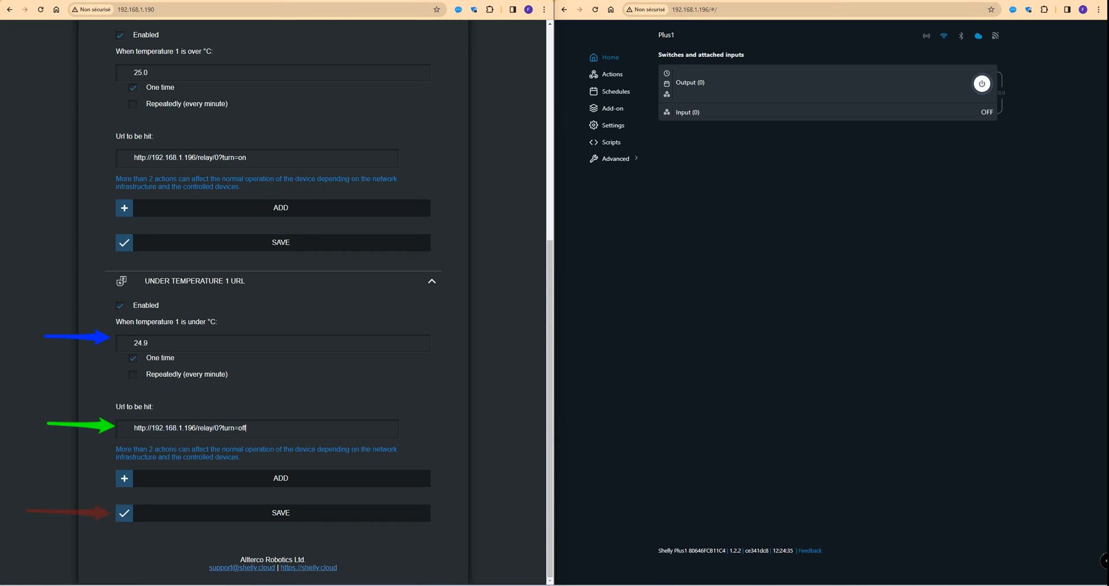
pyautogui.click(281, 513)
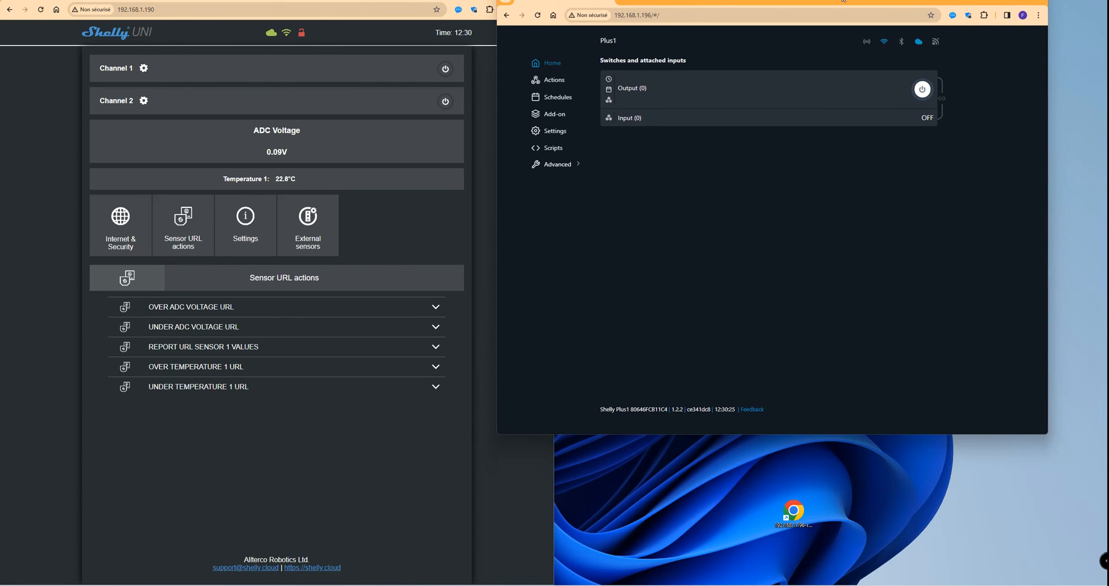
# - Run the desktop shortcut for 192.168.1.196/relay/0?turn=on to switch on the relay, and return to the Plus1 page to check its output
pyautogui.moveTo(792, 1); pyautogui.dragTo(783, 2)
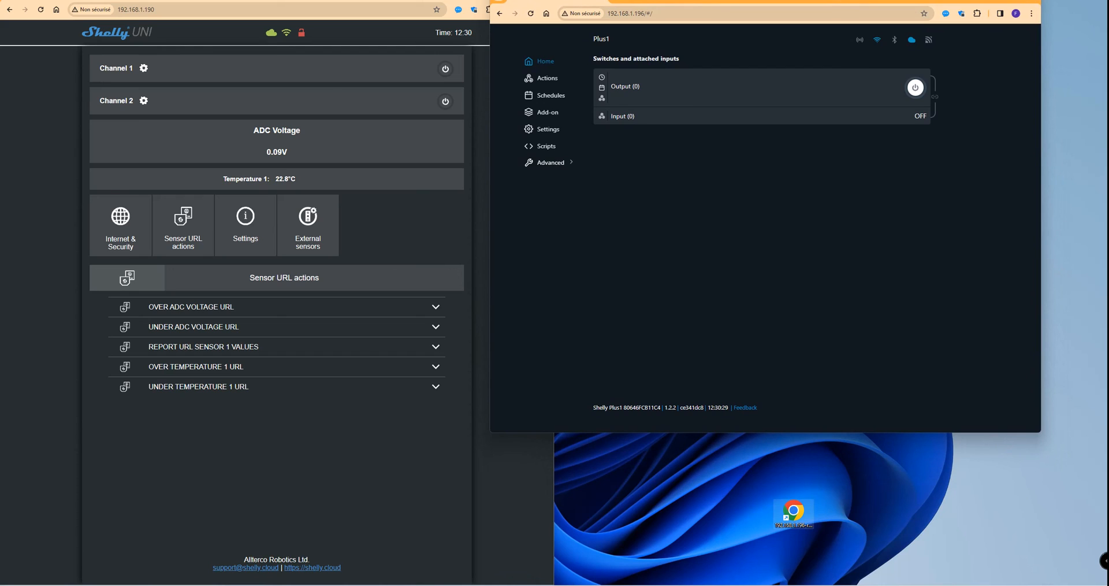
pyautogui.click(794, 511)
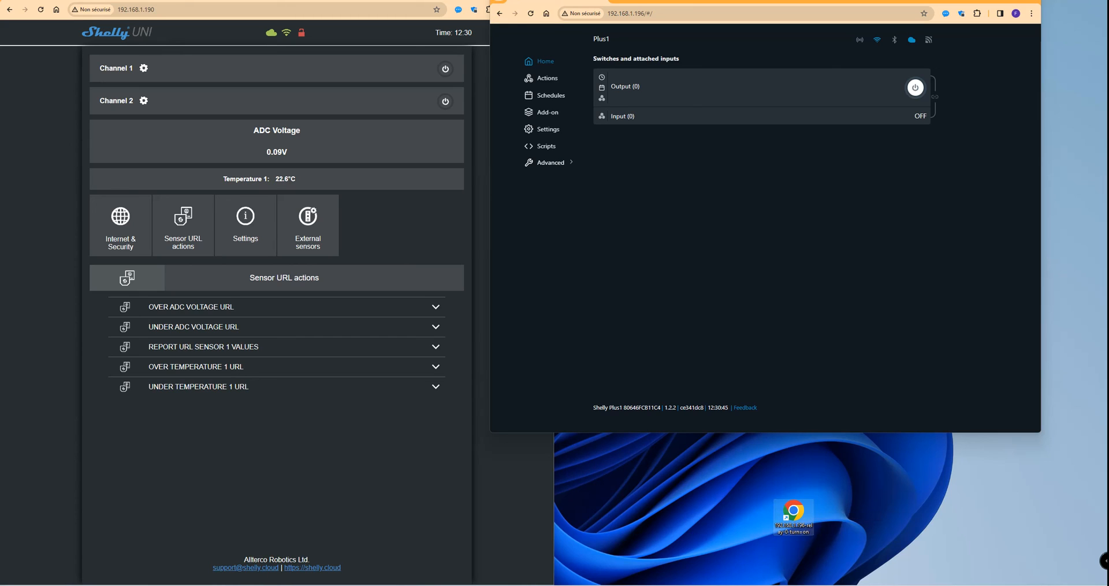
pyautogui.doubleClick(793, 514)
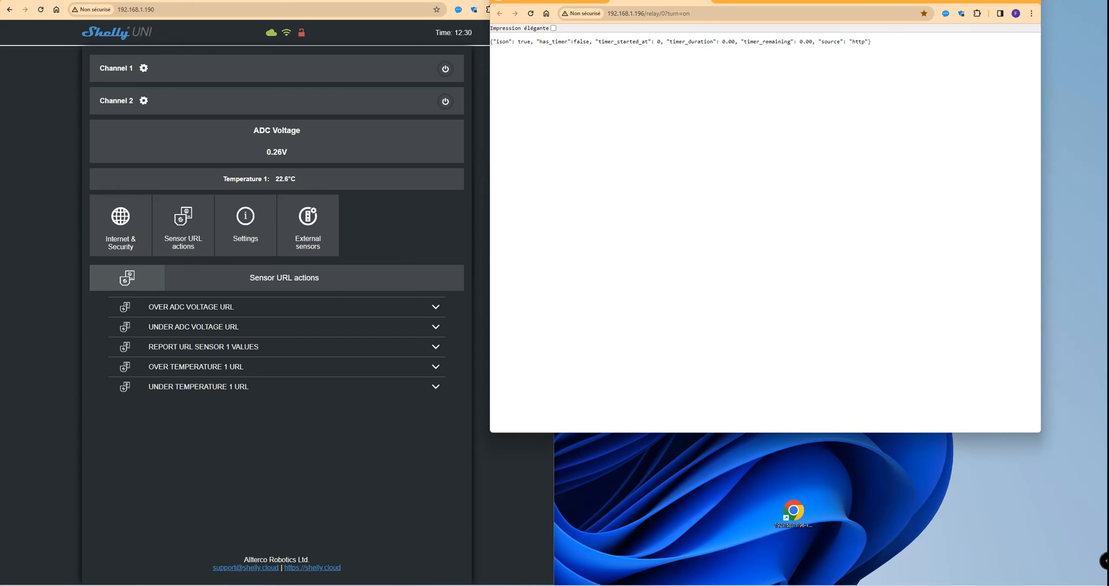
pyautogui.click(557, 2)
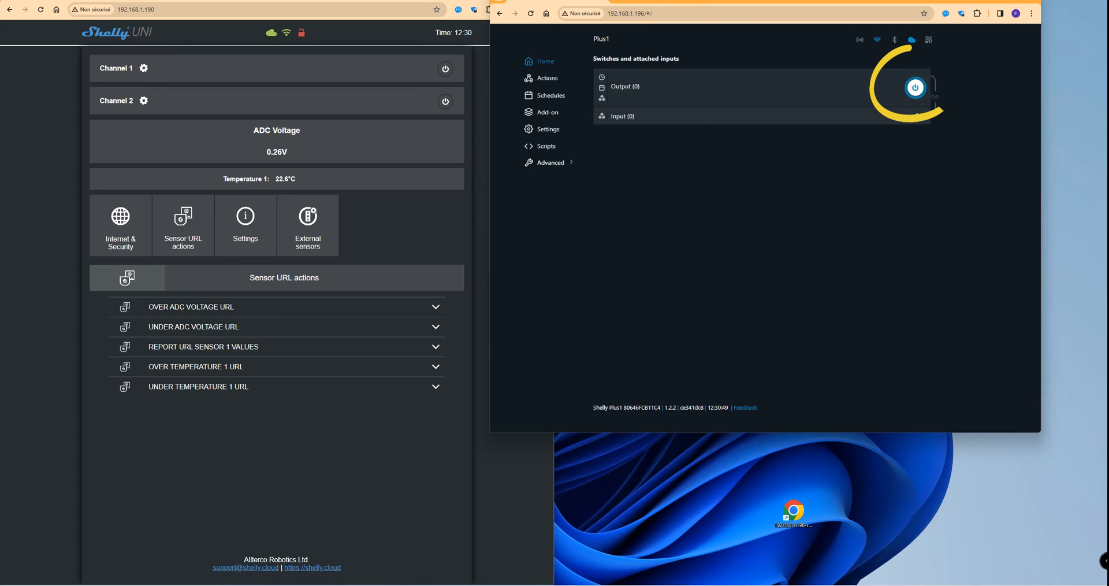